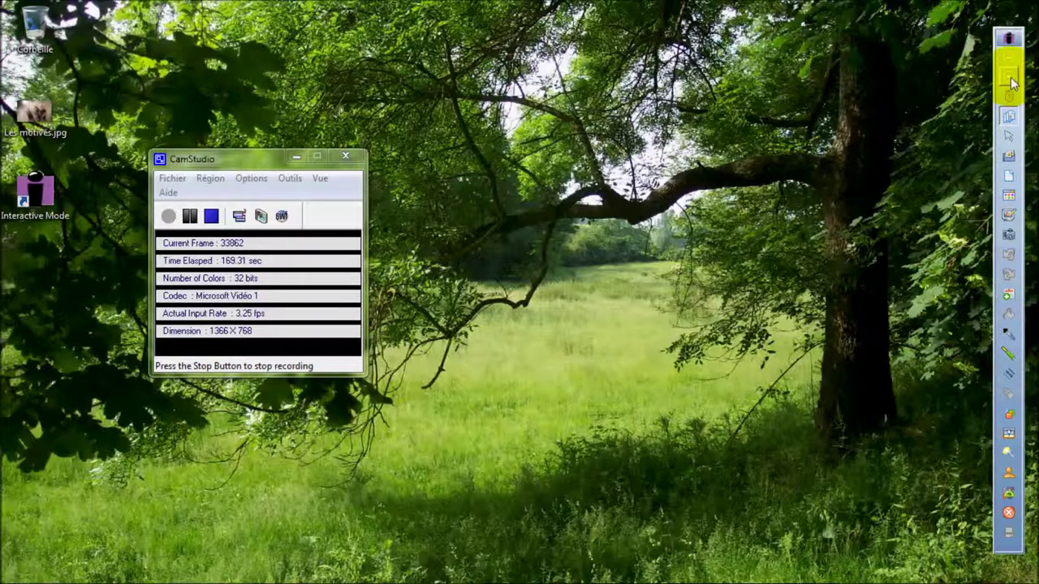
Step: Set the toolbar button size to 40 X 40 pixels in the preferences and apply it
left_click(1011, 81)
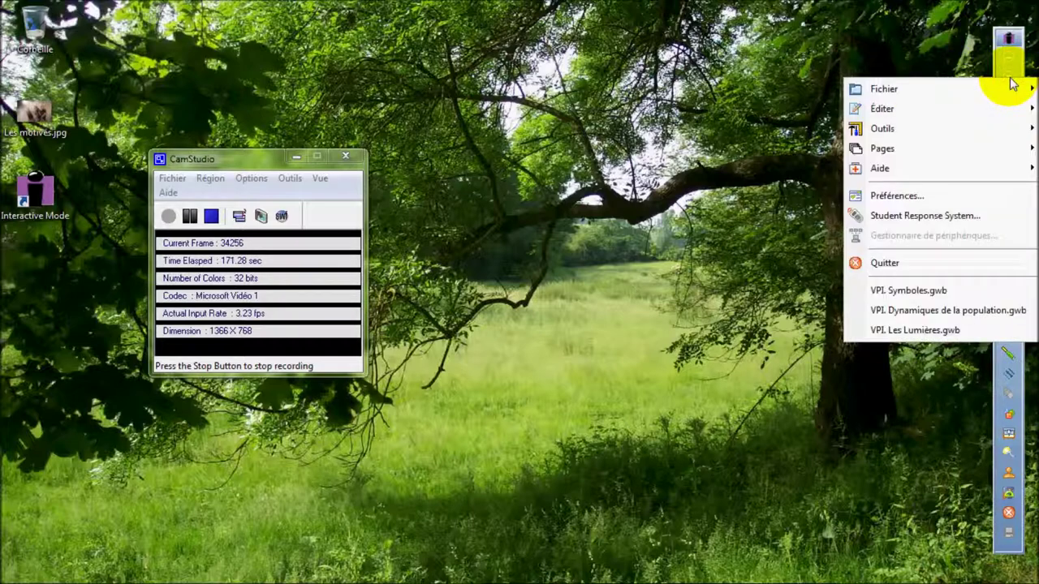
left_click(906, 197)
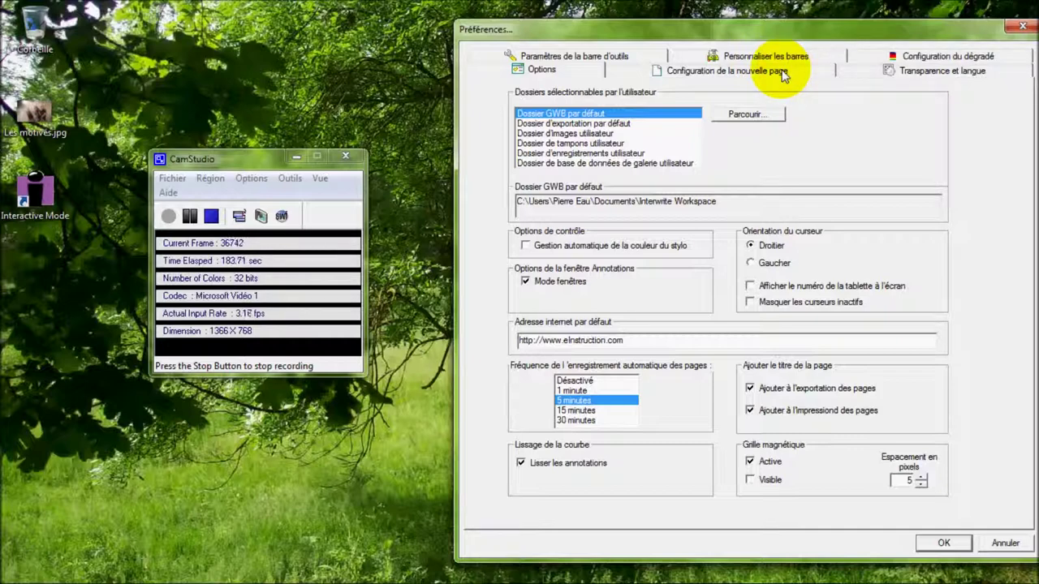
left_click(621, 57)
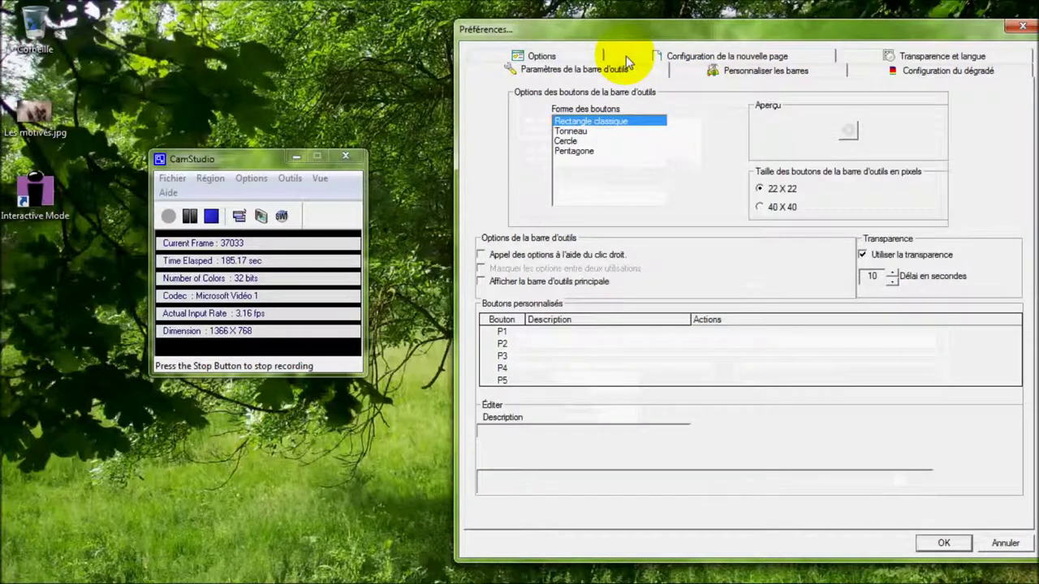
left_click(761, 208)
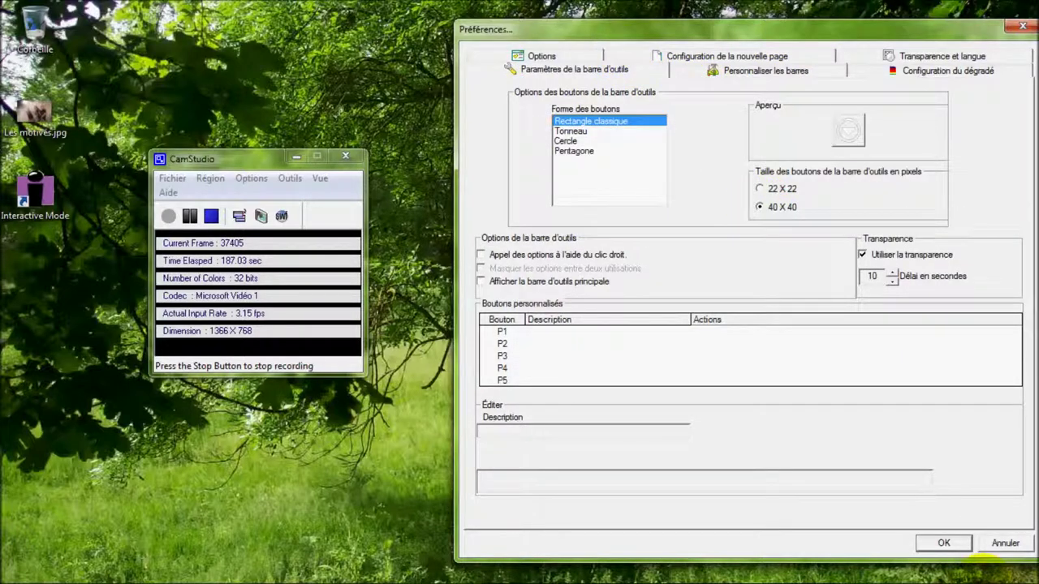
left_click(943, 544)
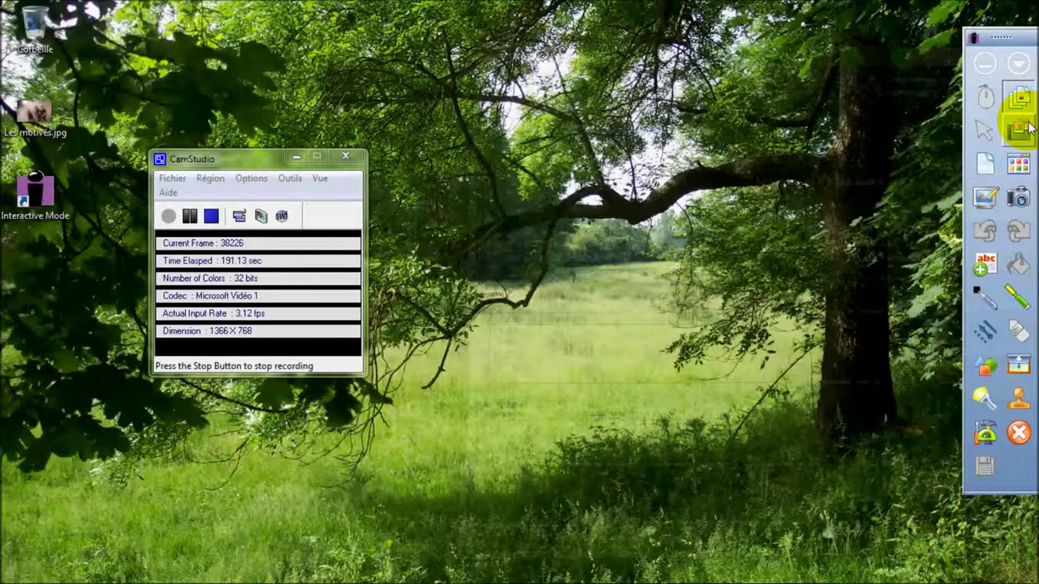
Step: Move the toolbar slightly away from the screen edge and open a blank annotation page
left_click_drag(1021, 41, 1002, 51)
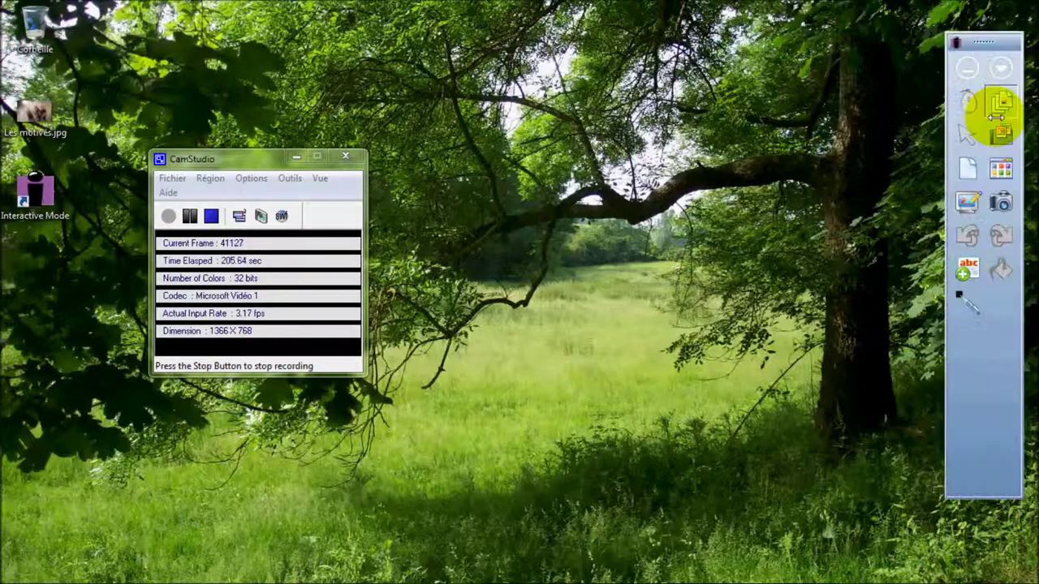
left_click(970, 168)
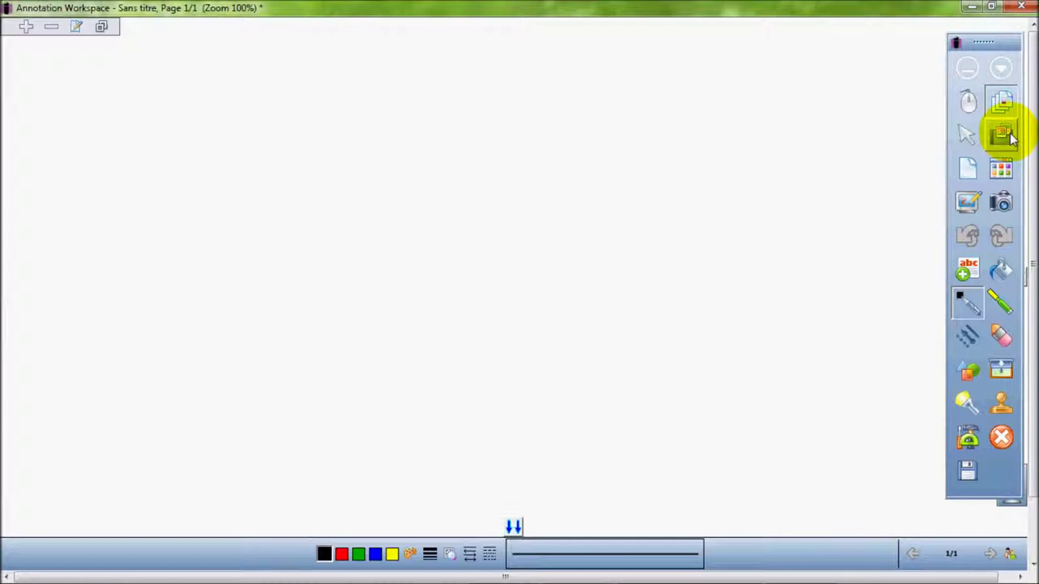
Step: Add the green right-pointing arrow tool to the end of the main toolbar and save the change to the current profile
left_click(1009, 77)
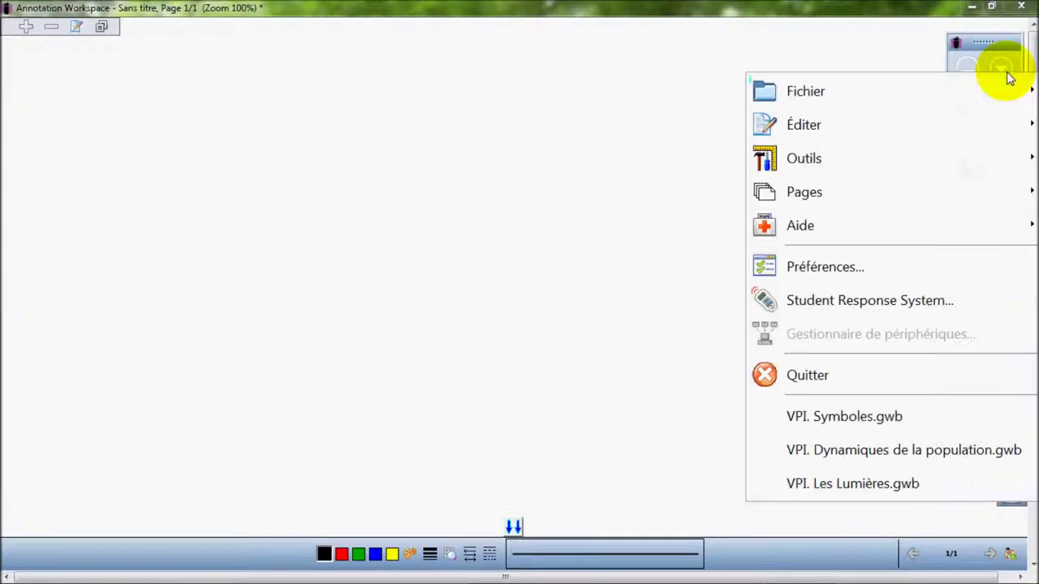
left_click(814, 268)
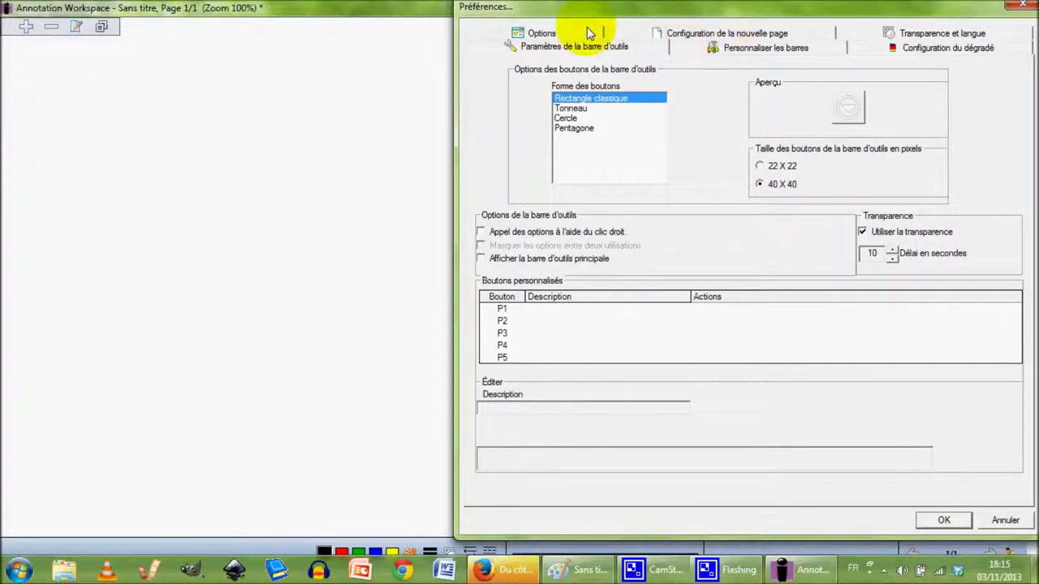
left_click(545, 34)
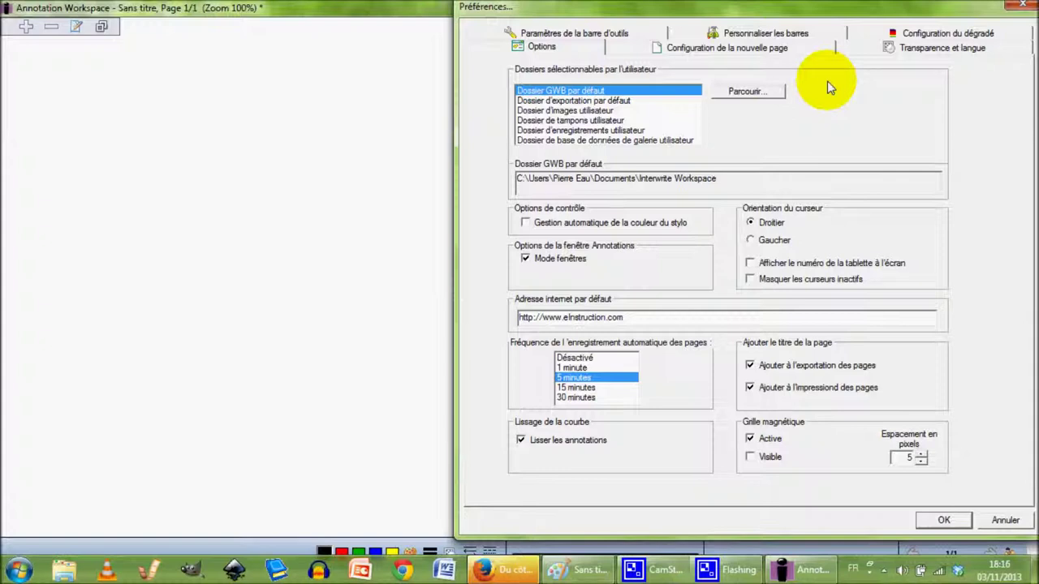
left_click(788, 34)
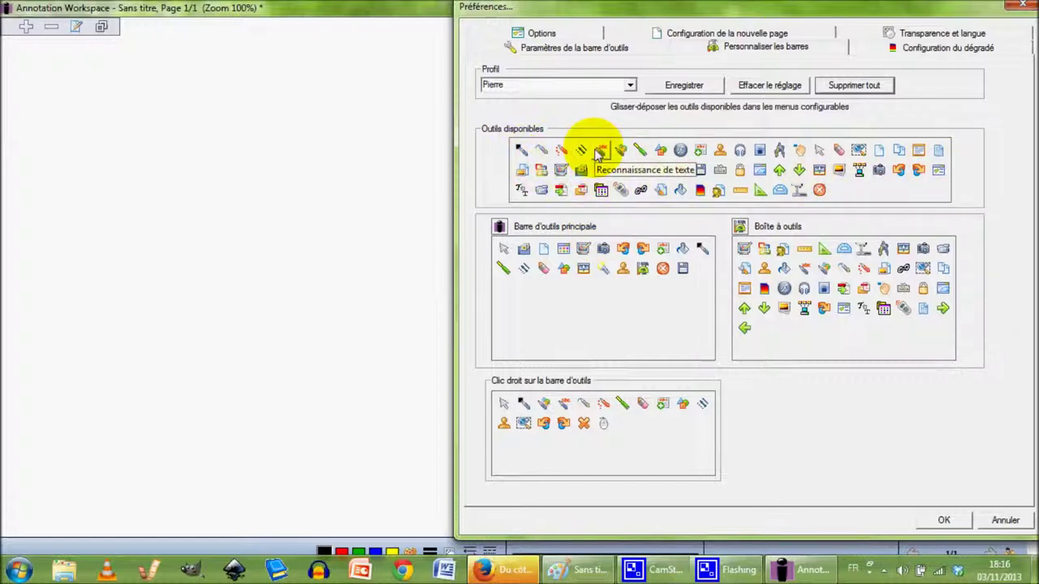
left_click_drag(599, 154, 640, 167)
left_click_drag(663, 203, 663, 175)
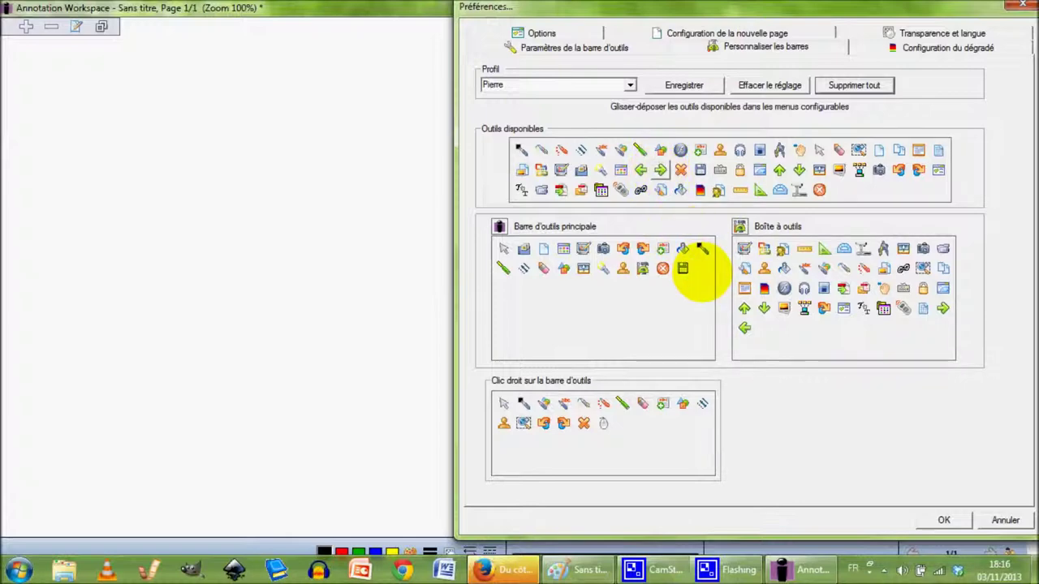
left_click_drag(699, 274, 697, 271)
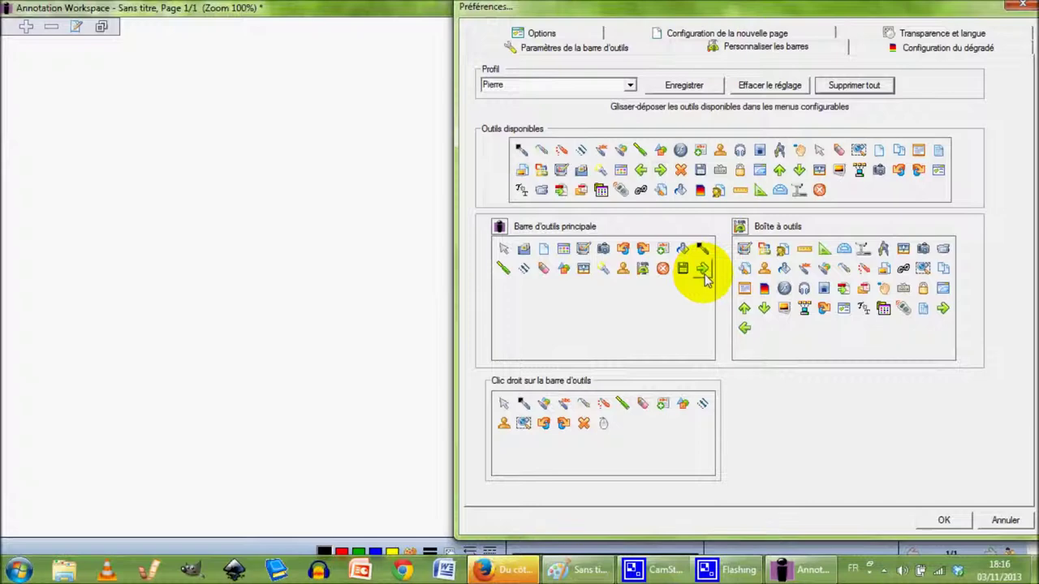
left_click(946, 519)
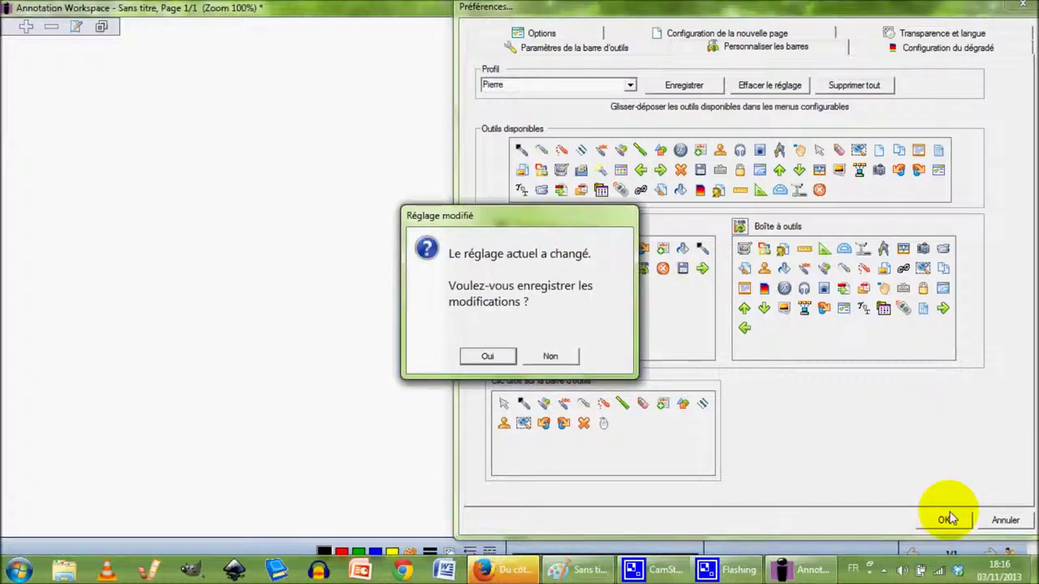
left_click(487, 355)
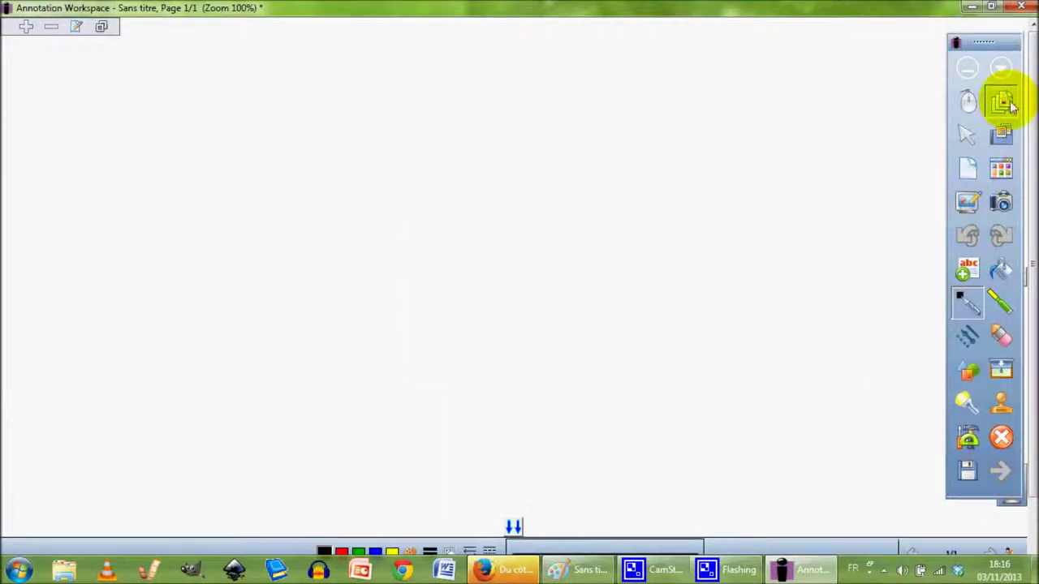
Step: Remove the right-pointing arrow from the main toolbar in the preferences and move the fill tool one place earlier
left_click(998, 67)
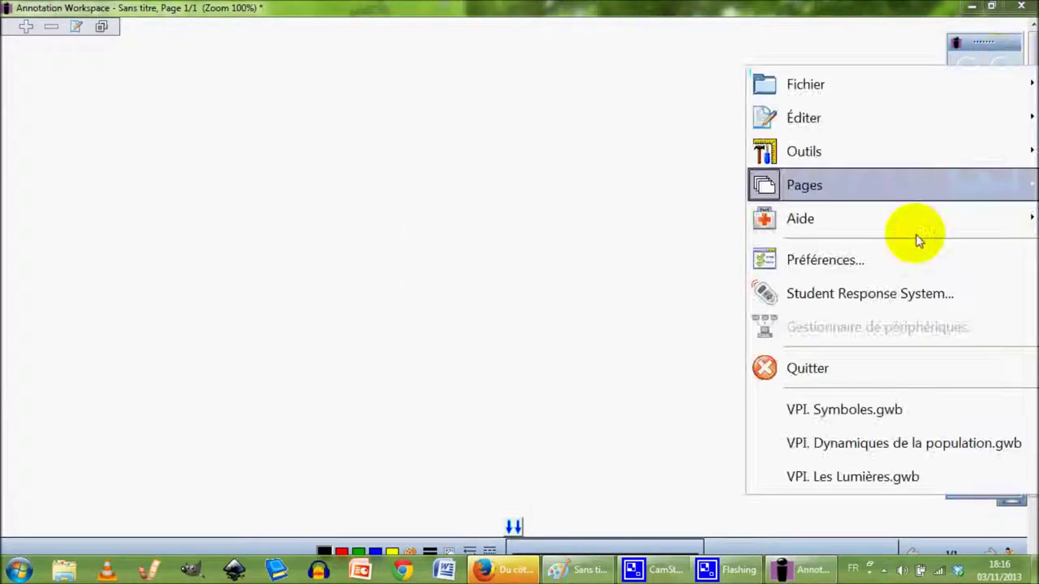
left_click(820, 258)
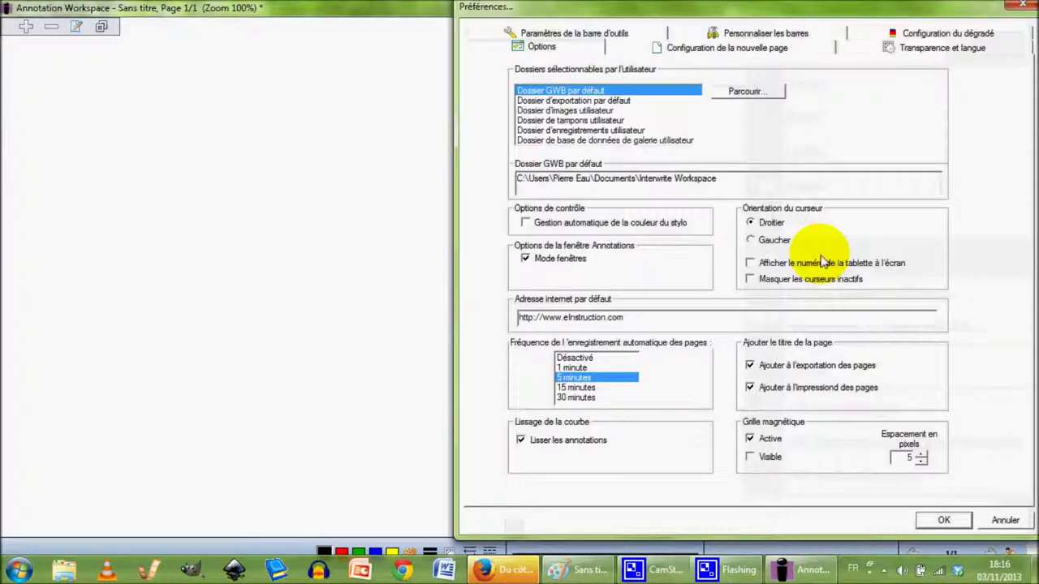
left_click(719, 34)
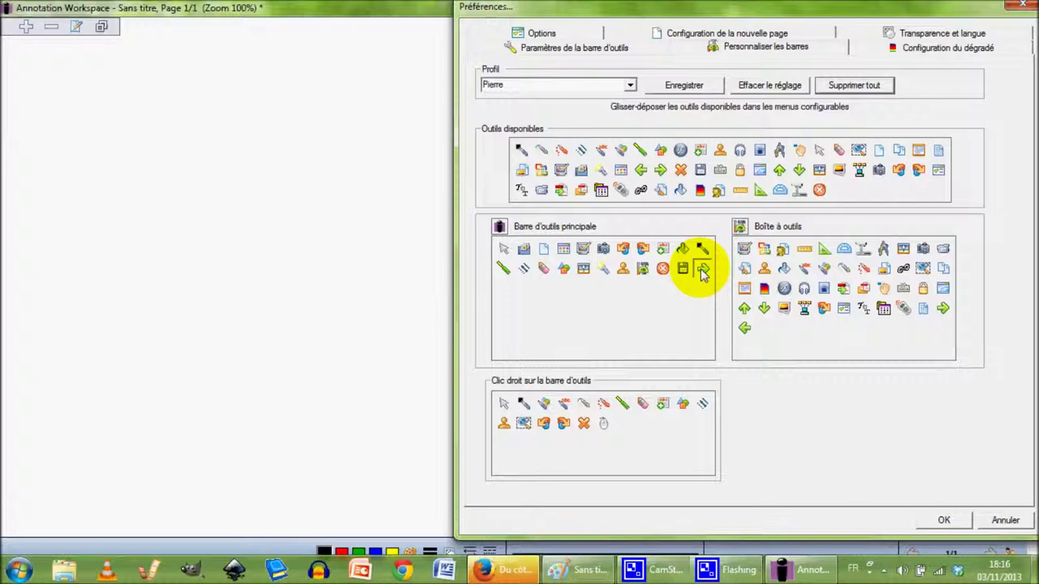
left_click_drag(702, 274, 846, 195)
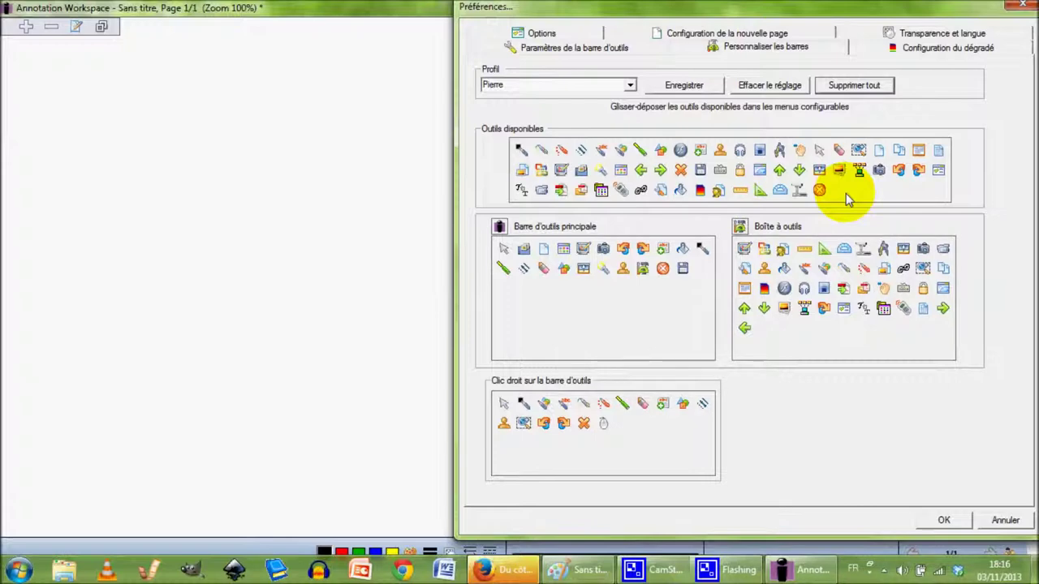
left_click_drag(694, 256, 673, 262)
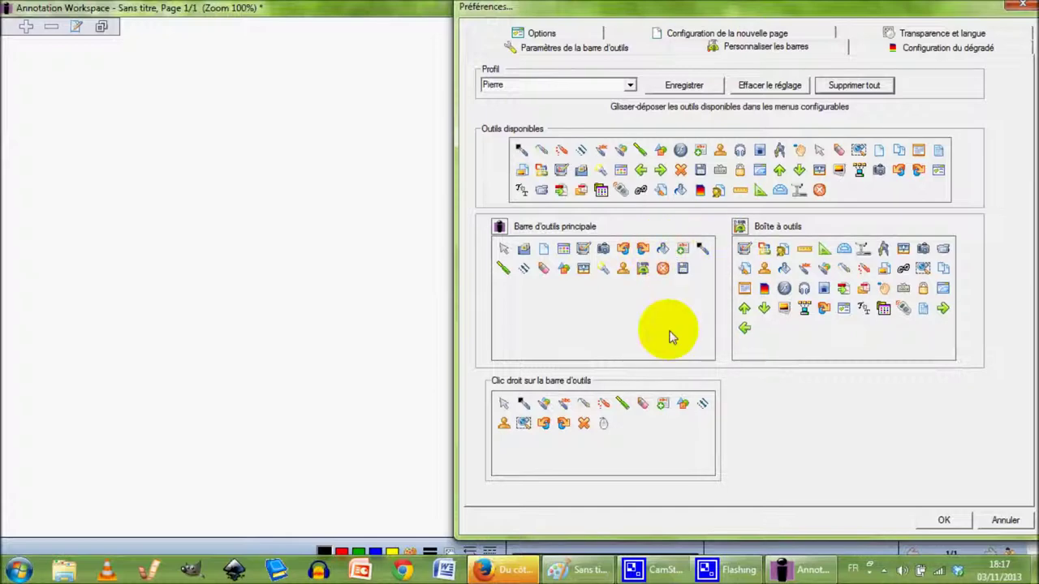
Step: Review the toolbar and new page settings, including the colour choices for the blank page background
left_click(596, 45)
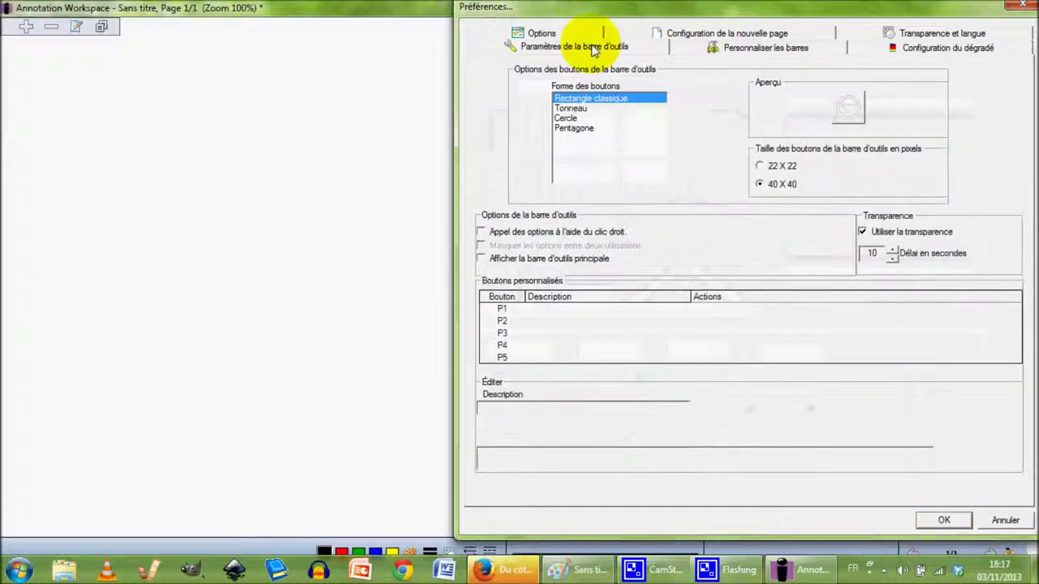
left_click(716, 49)
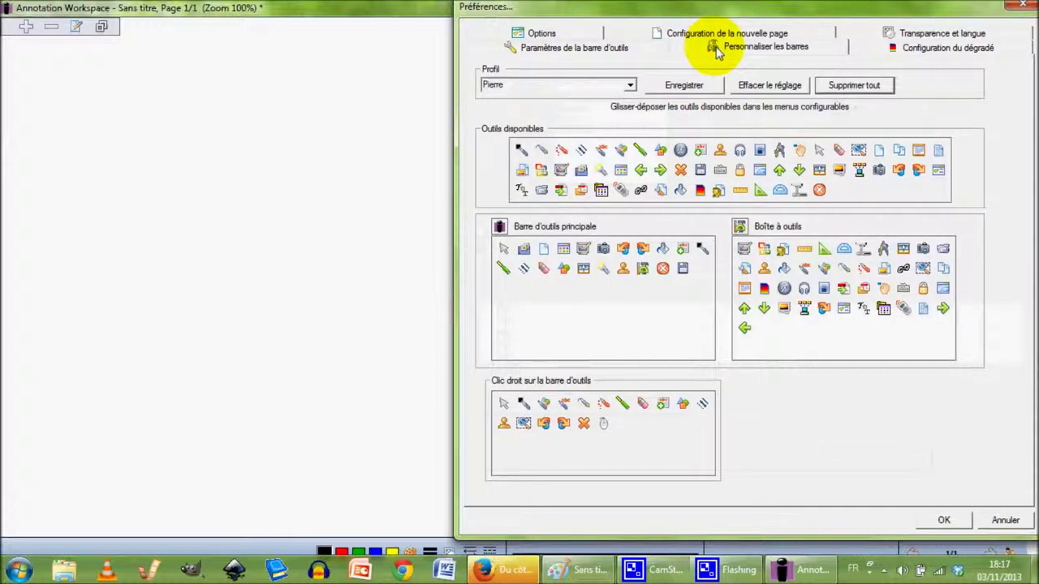
left_click(719, 35)
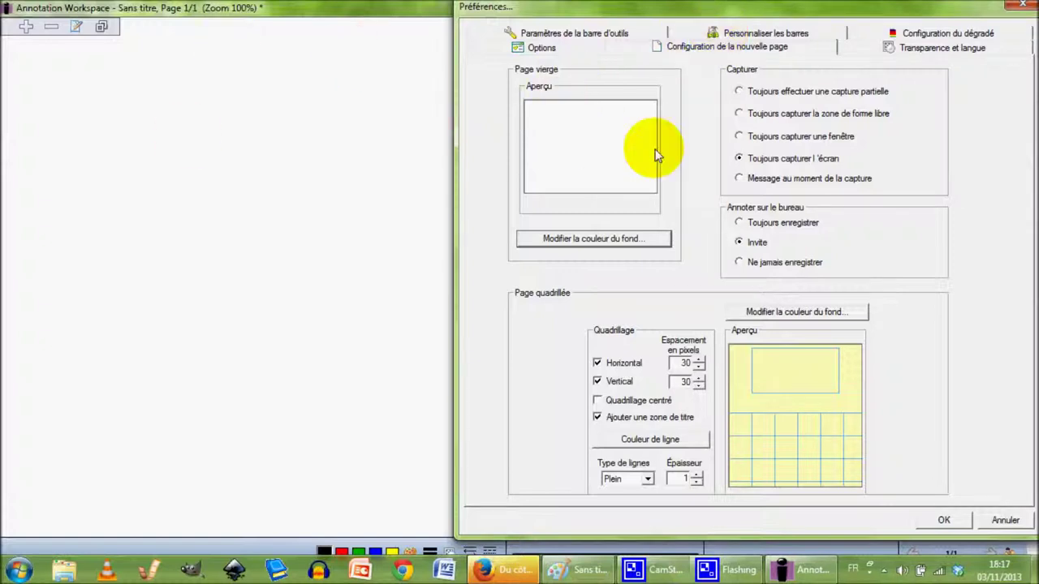
left_click(593, 243)
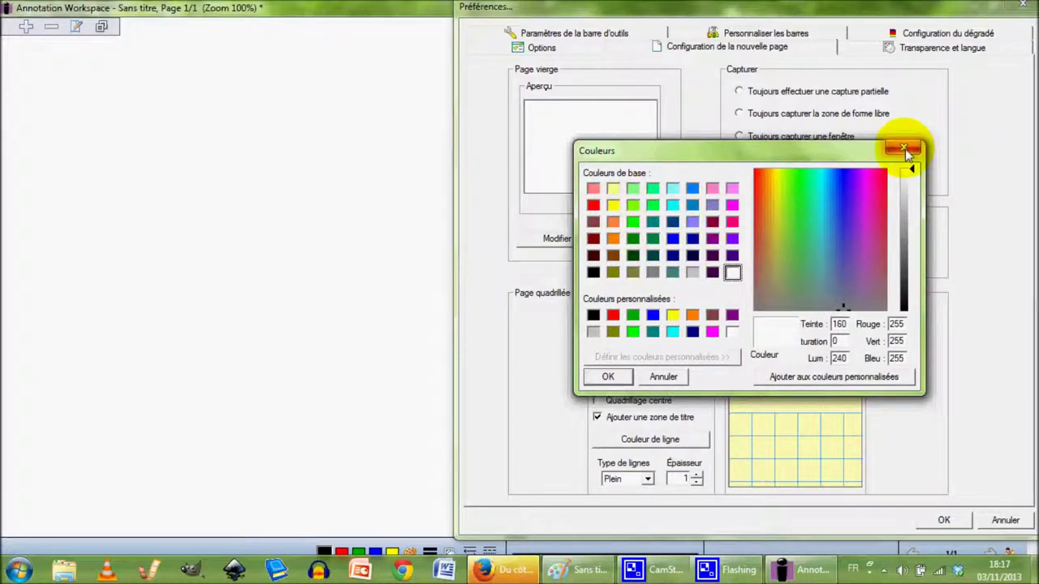
left_click(905, 148)
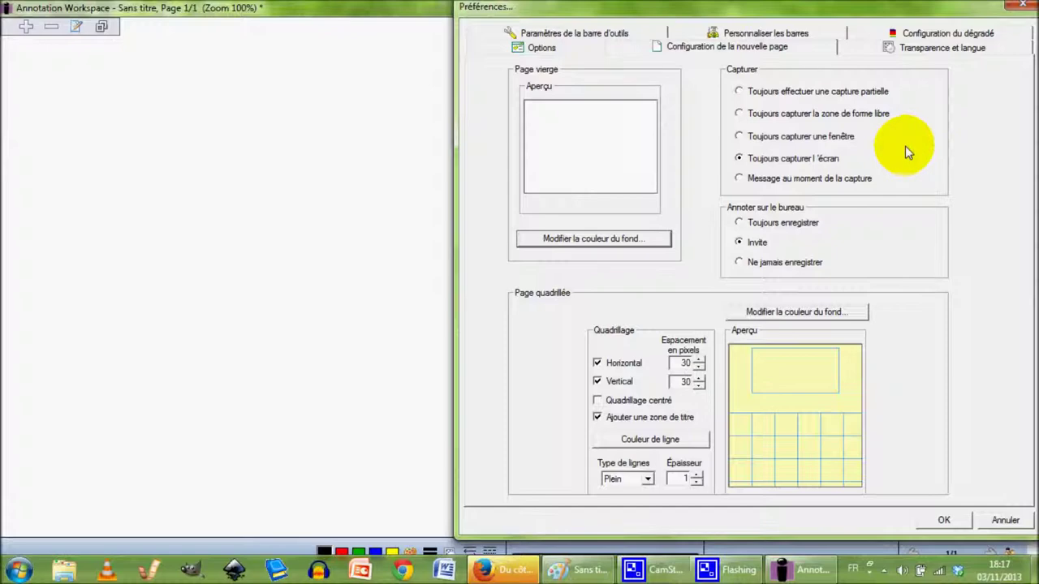
Step: View the list of available toolbar profiles, keep the current one and close the preferences without saving
left_click(744, 36)
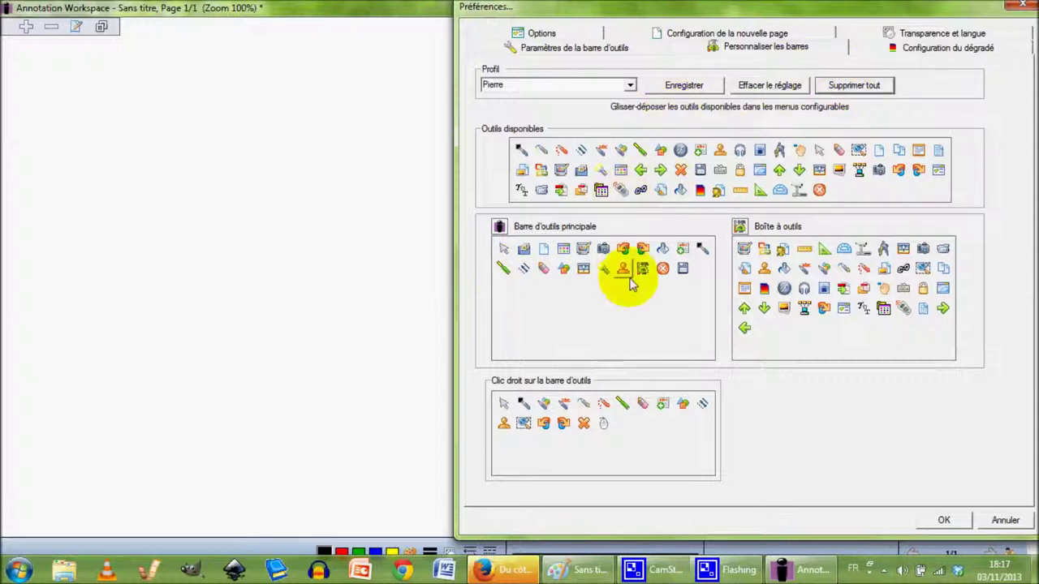
left_click(631, 86)
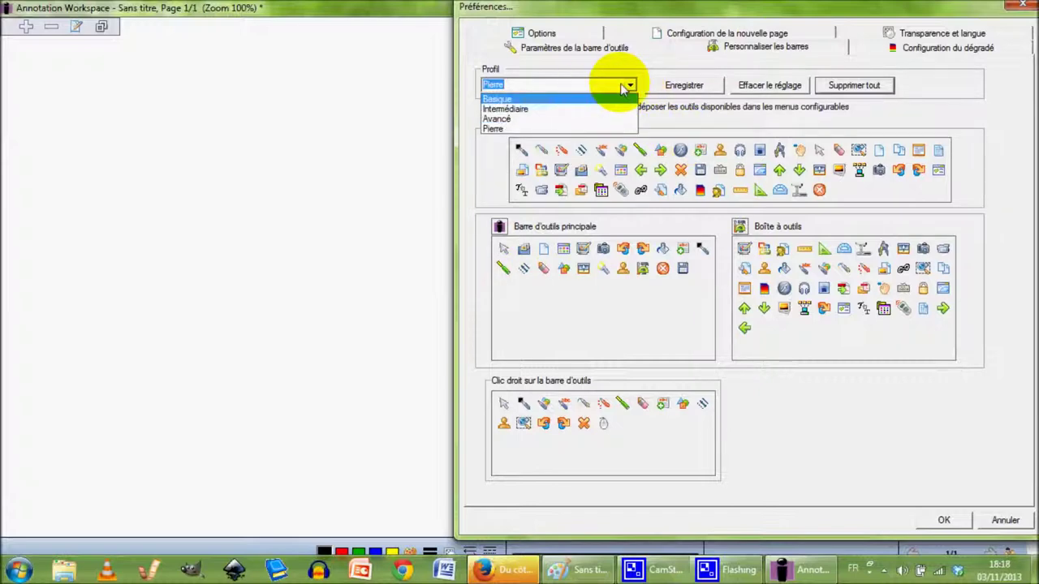
left_click(628, 86)
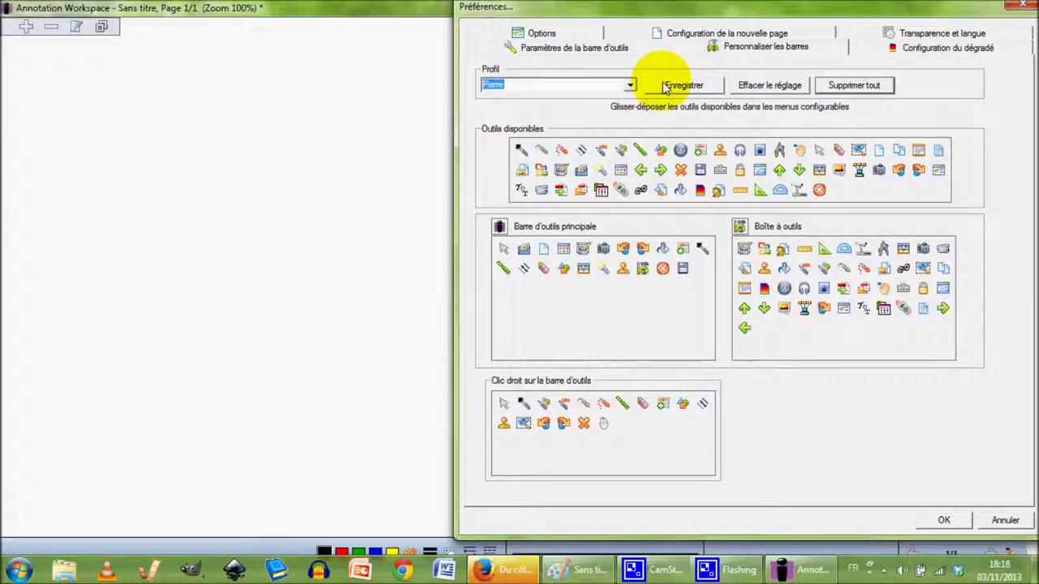
left_click(1021, 6)
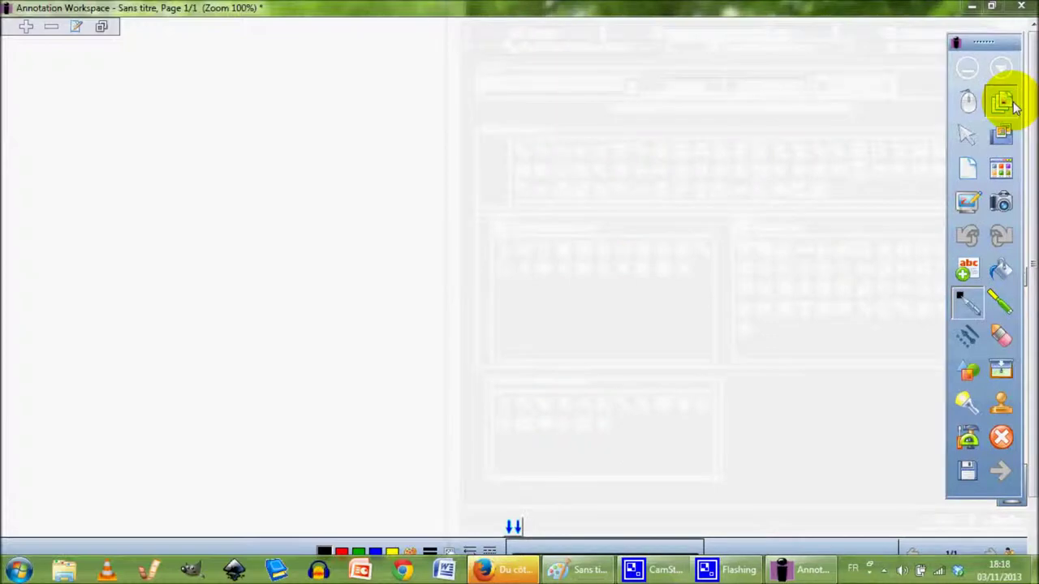
Step: Switch the toolbar profile to Basique in the bar customisation preferences and apply it
left_click(1003, 75)
left_click(775, 268)
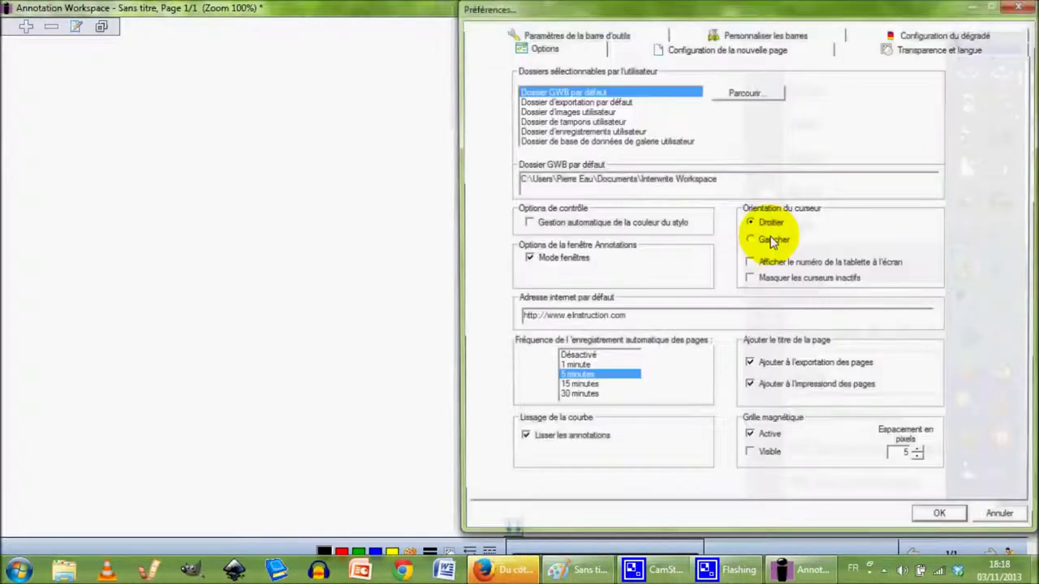
left_click(744, 34)
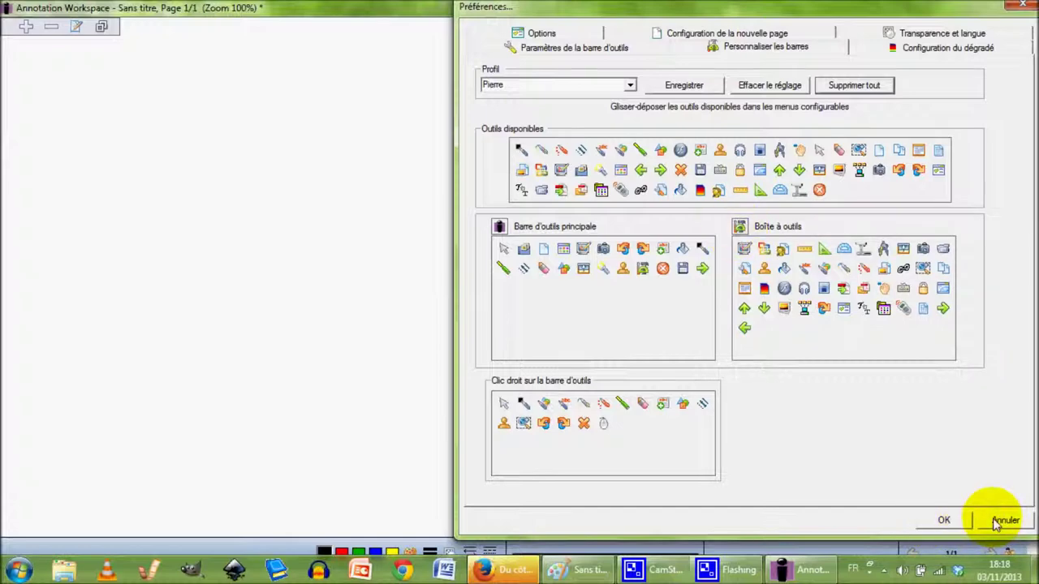
left_click(631, 86)
left_click(561, 98)
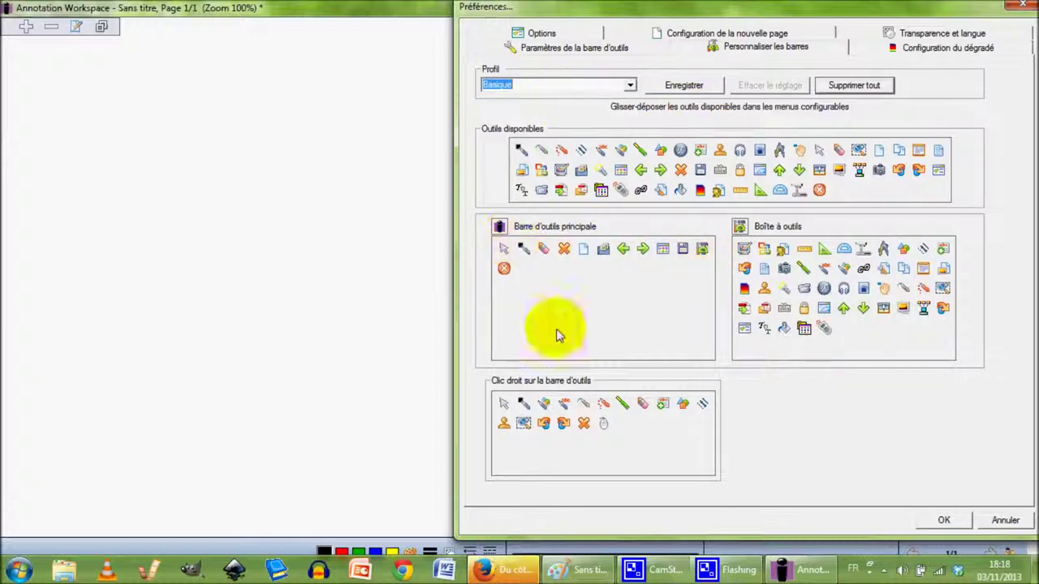
left_click(941, 521)
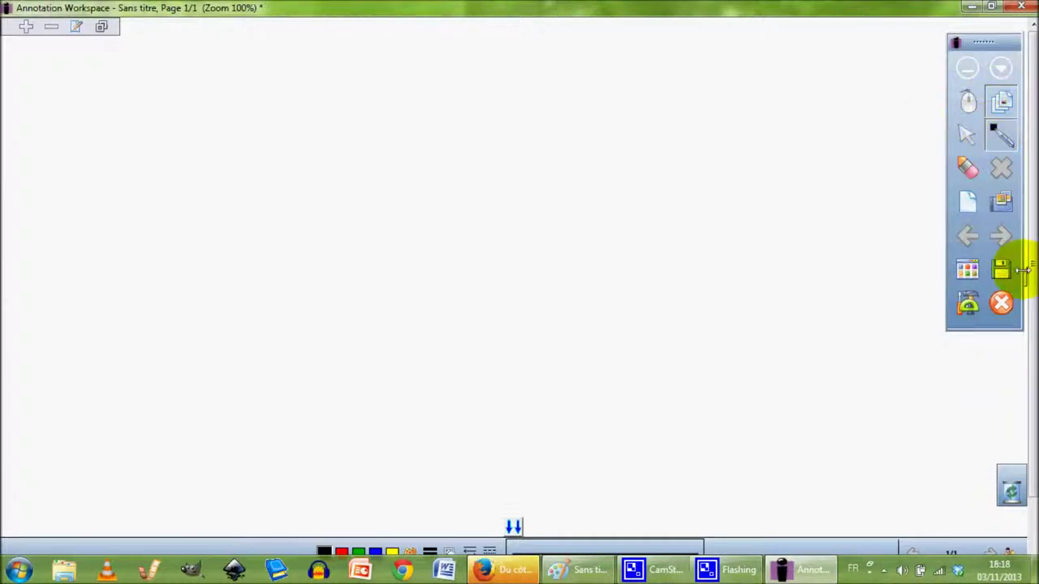
Step: Switch the toolbar profile back to the personal custom profile and apply it
left_click(1004, 73)
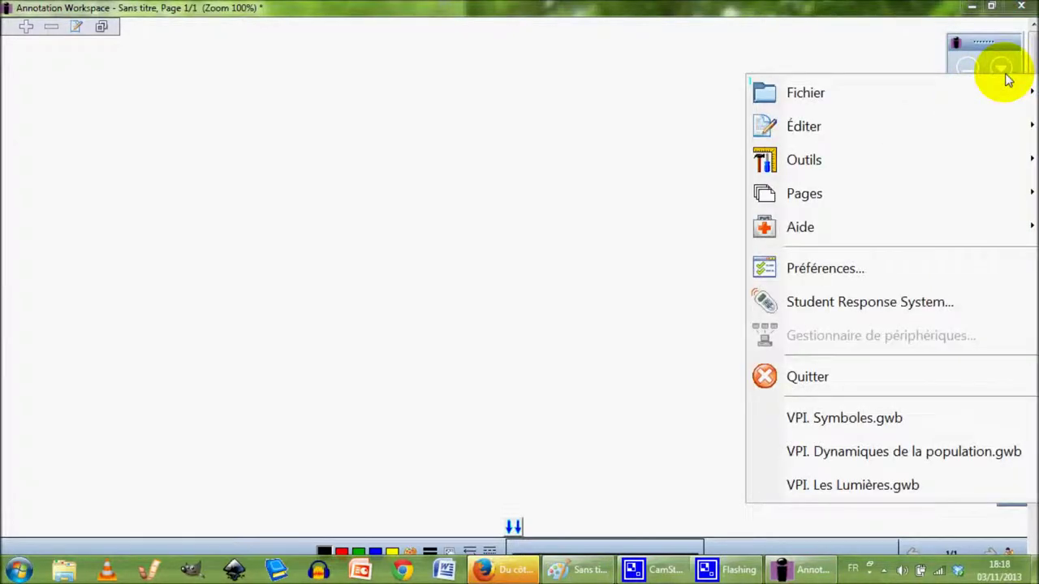
left_click(867, 278)
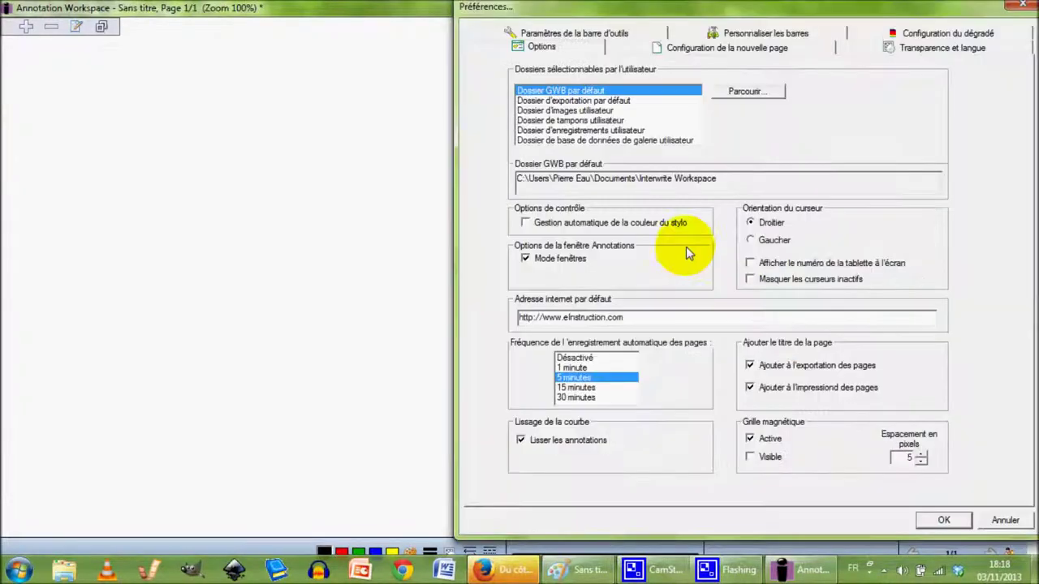
left_click(756, 35)
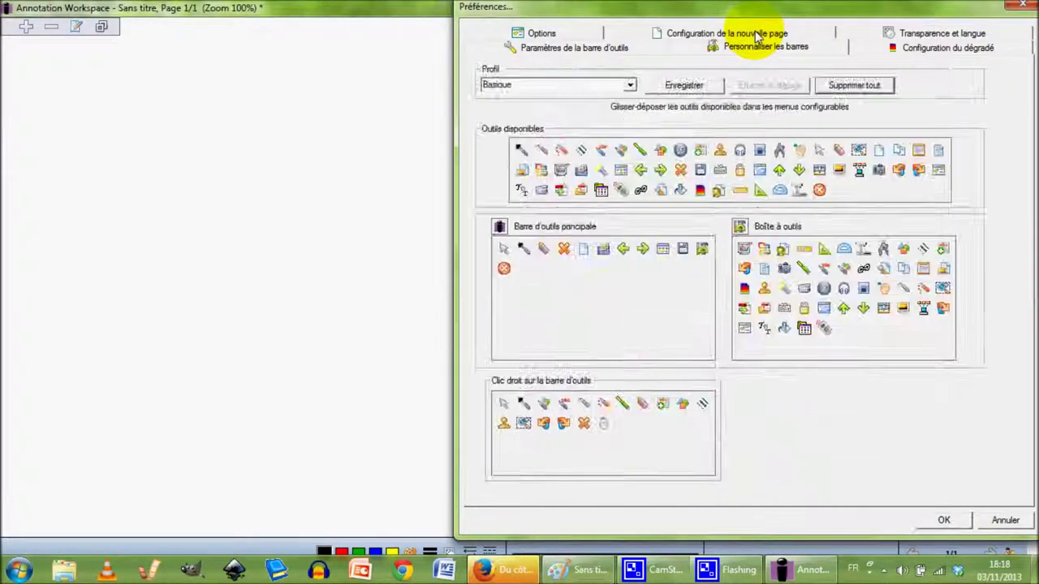
left_click(630, 87)
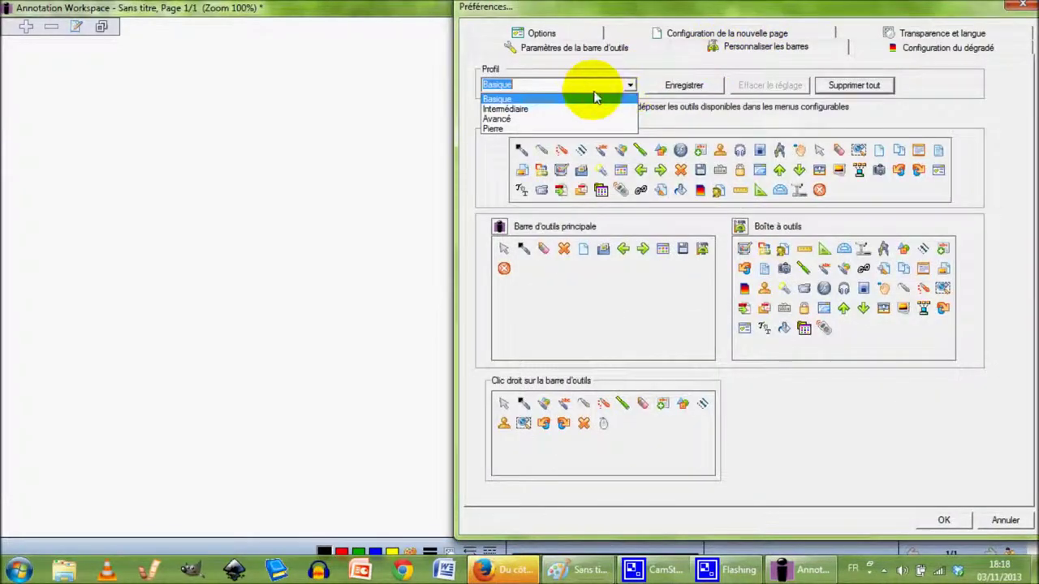
left_click(491, 126)
left_click(929, 520)
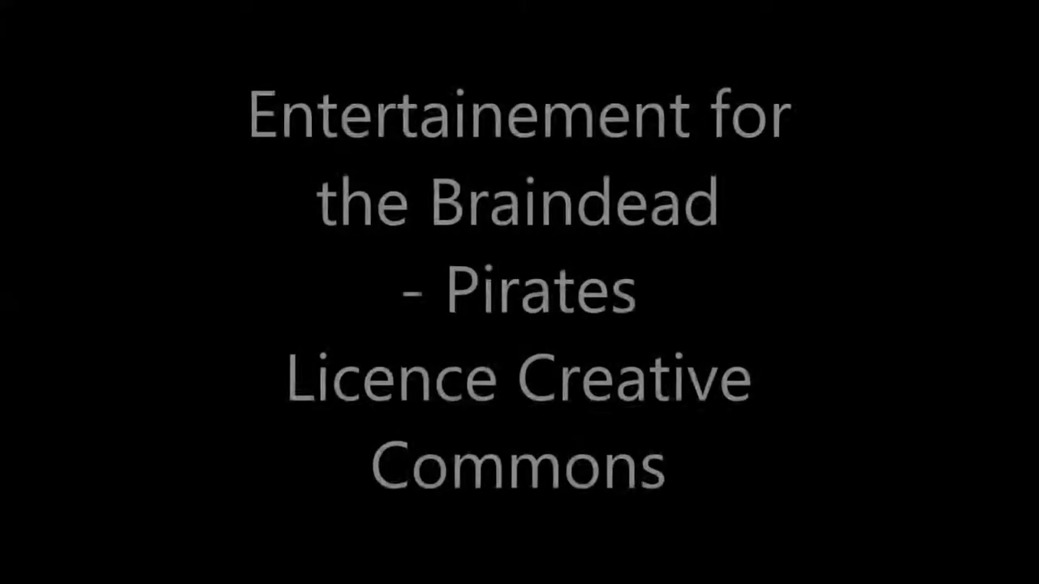